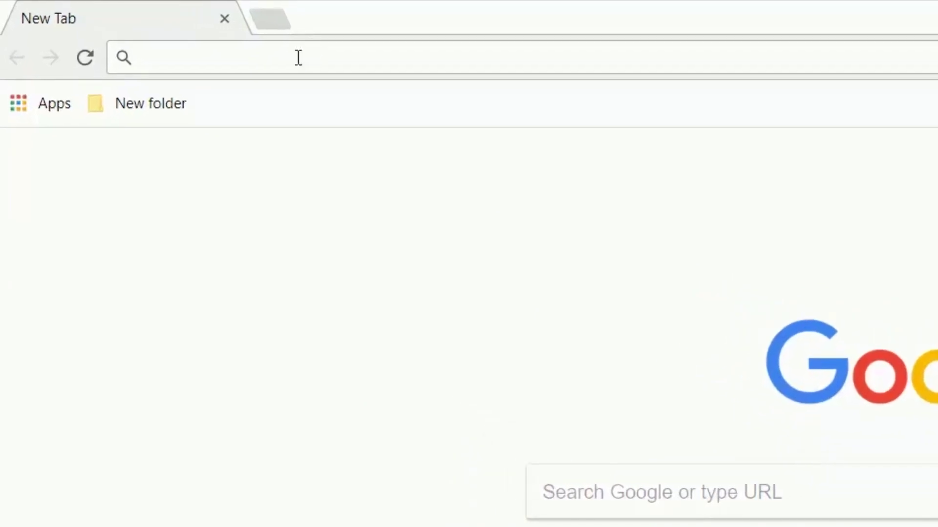
pyautogui.write('youtube.com')
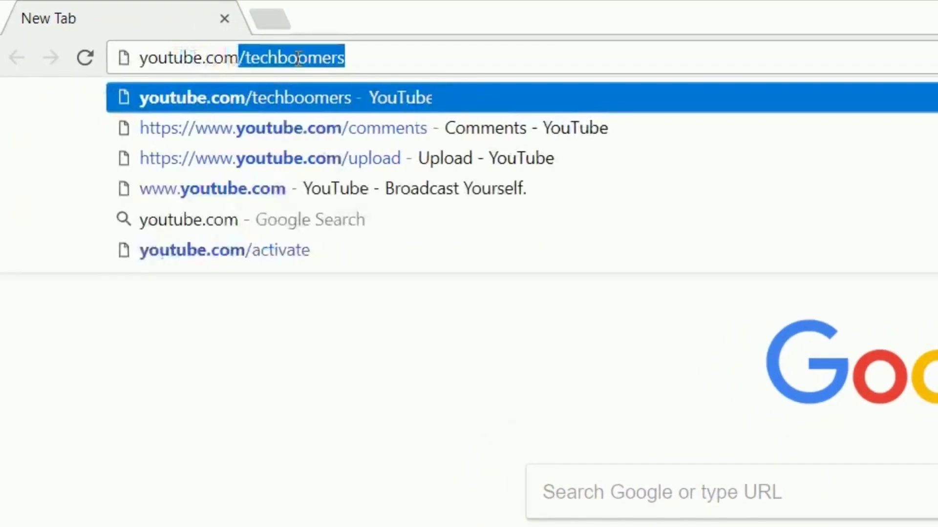
# - Load youtube.com, then reach Creator Studio's live streaming dashboard through the account menu
pyautogui.press('Delete')
pyautogui.press('Return')
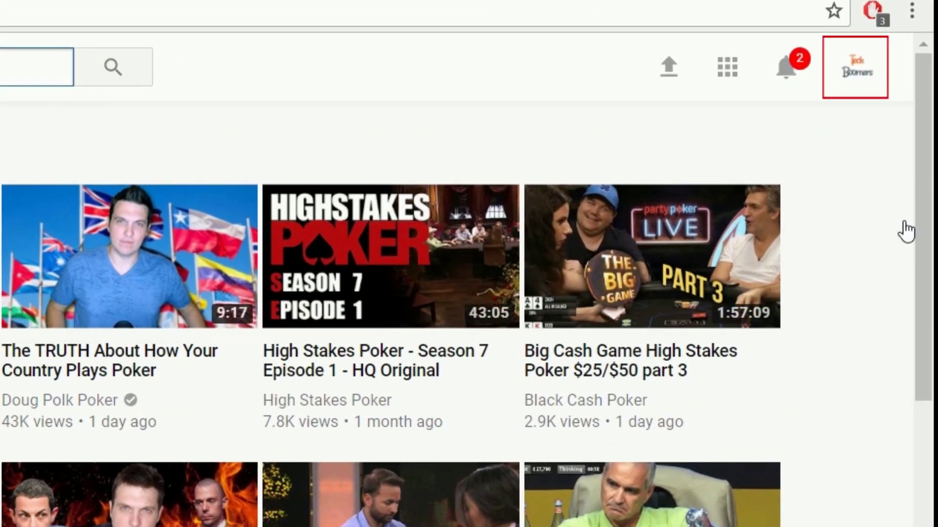
pyautogui.click(856, 70)
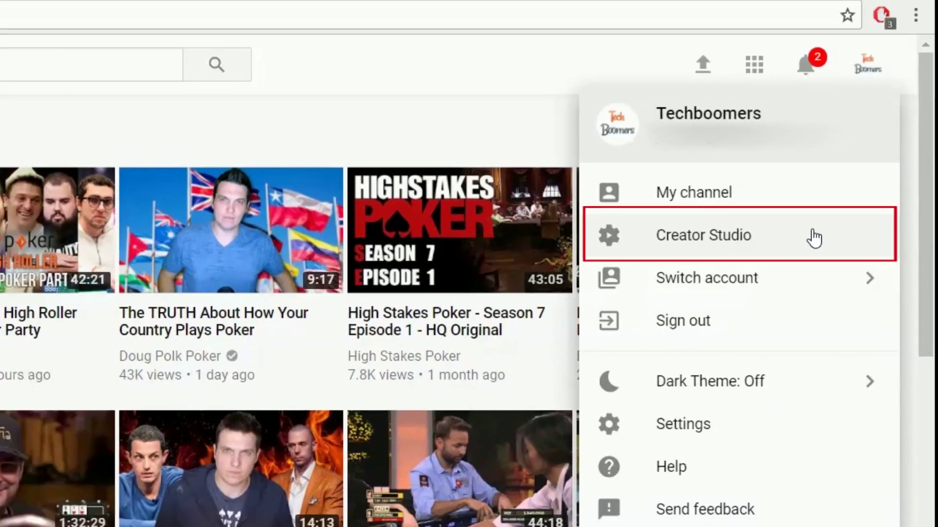
pyautogui.click(796, 265)
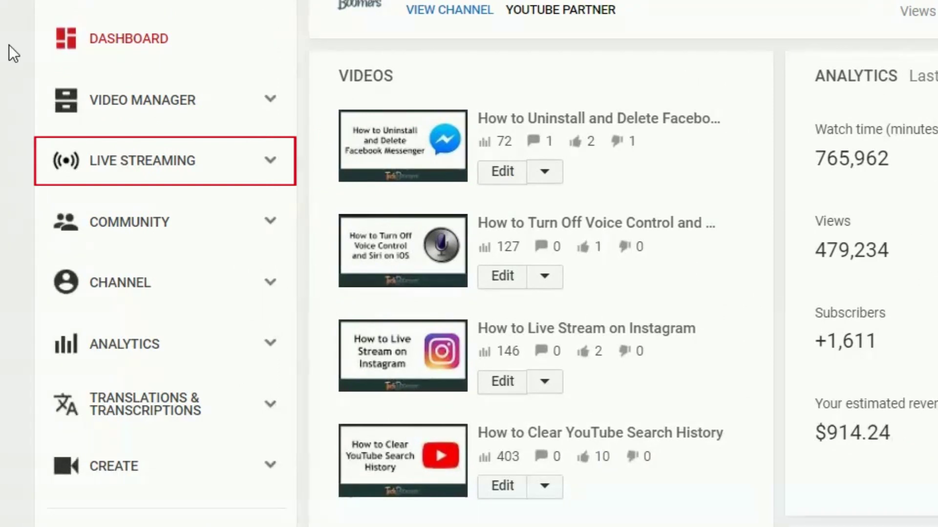
pyautogui.click(142, 168)
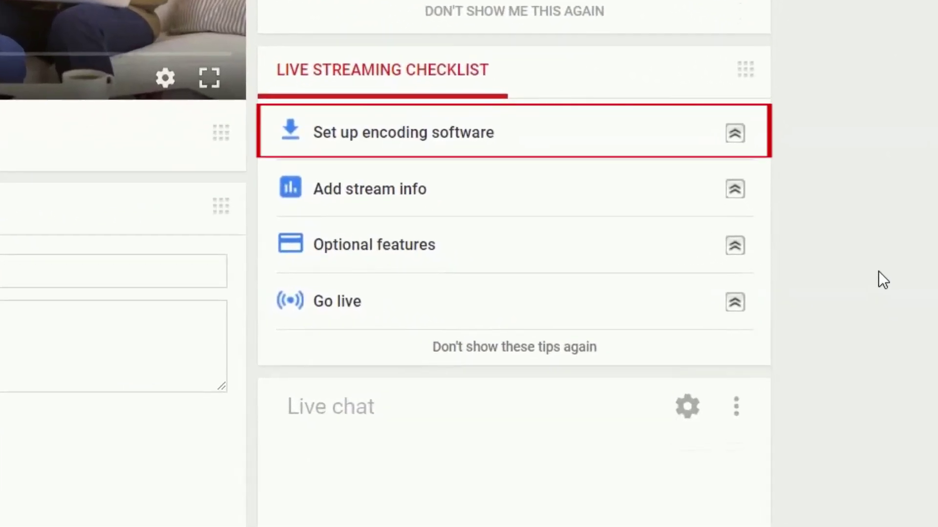
# - Expand 'Set up encoding software' and follow its Guide to Encoding help link
pyautogui.click(433, 138)
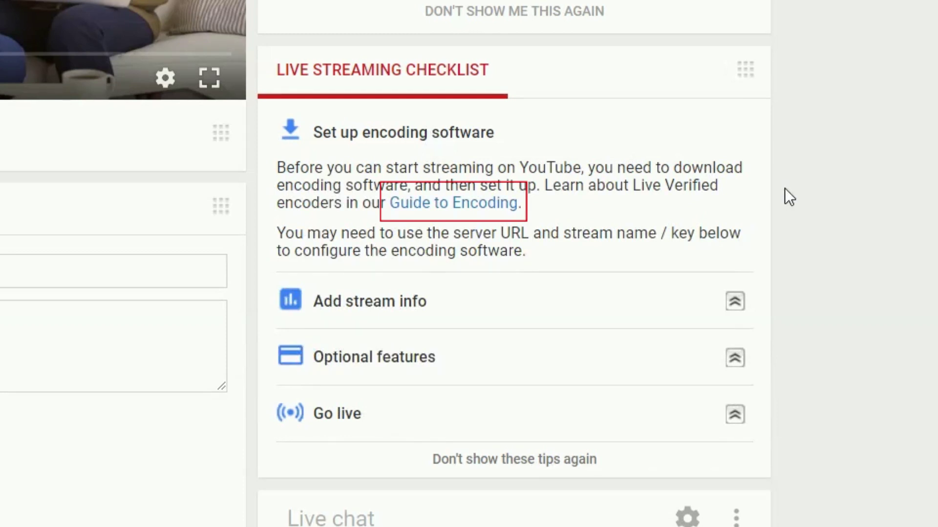
pyautogui.click(455, 203)
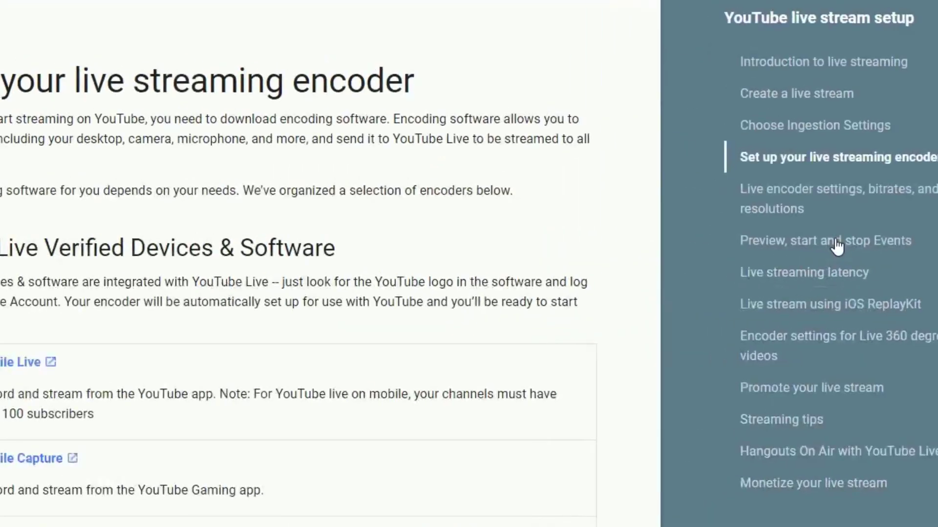
pyautogui.scroll(-5, 818, 266)
pyautogui.scroll(-5, 818, 266)
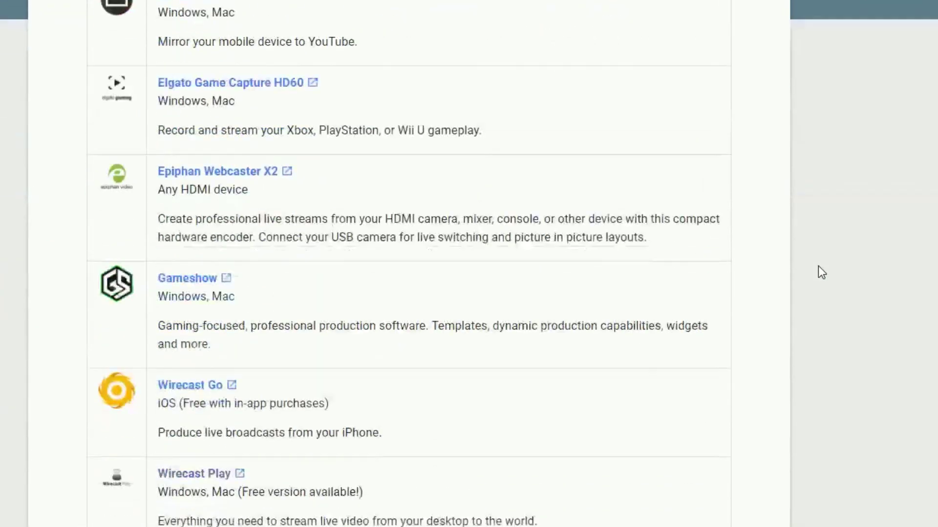
pyautogui.scroll(-5, 819, 266)
pyautogui.scroll(-5, 819, 266)
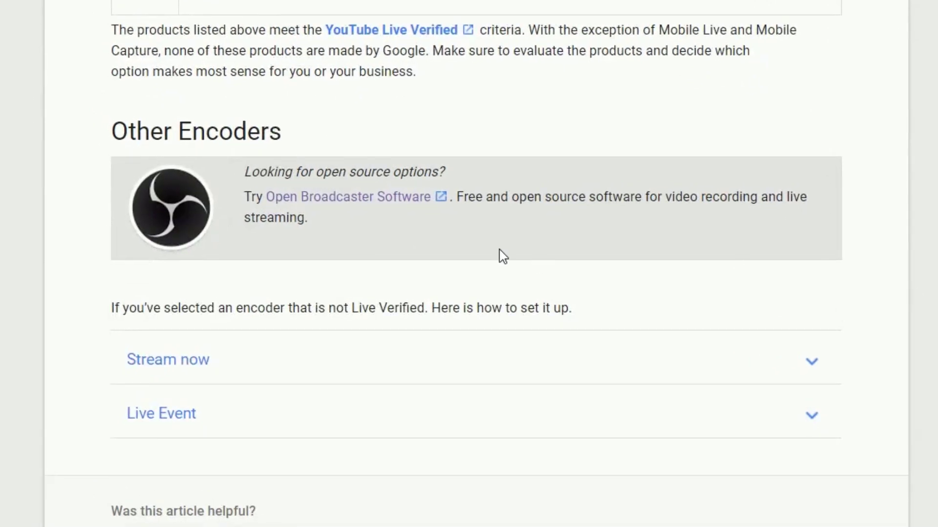
# - Follow the Open Broadcaster Software link to the OBS Studio download options
pyautogui.click(348, 197)
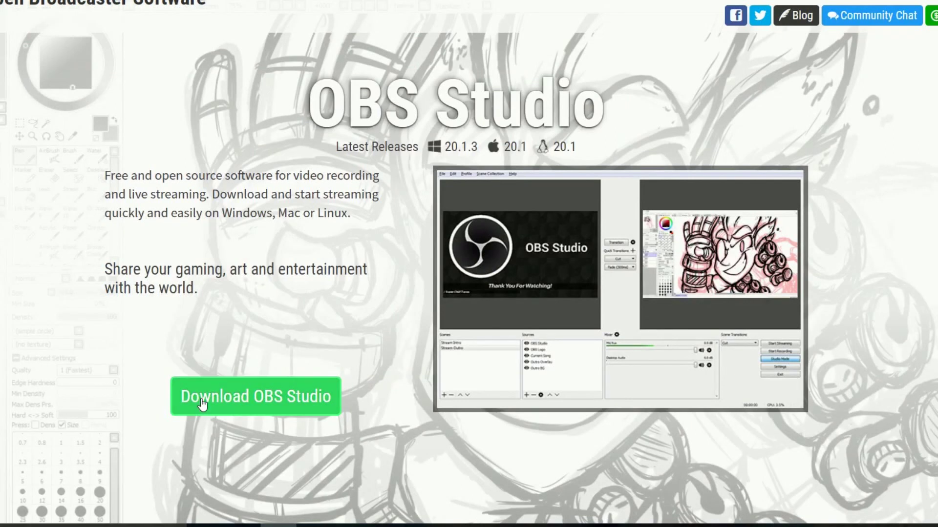
pyautogui.click(206, 405)
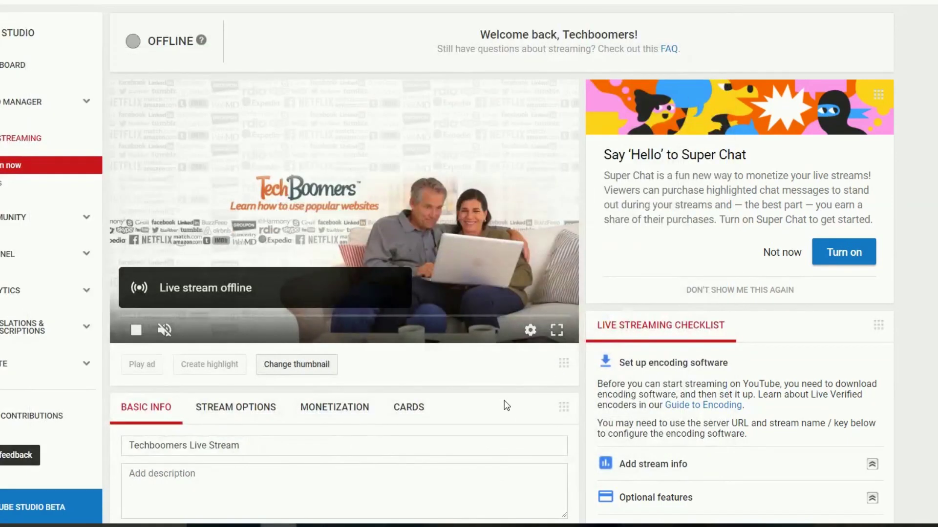
pyautogui.scroll(-3, 506, 405)
pyautogui.scroll(-3, 505, 405)
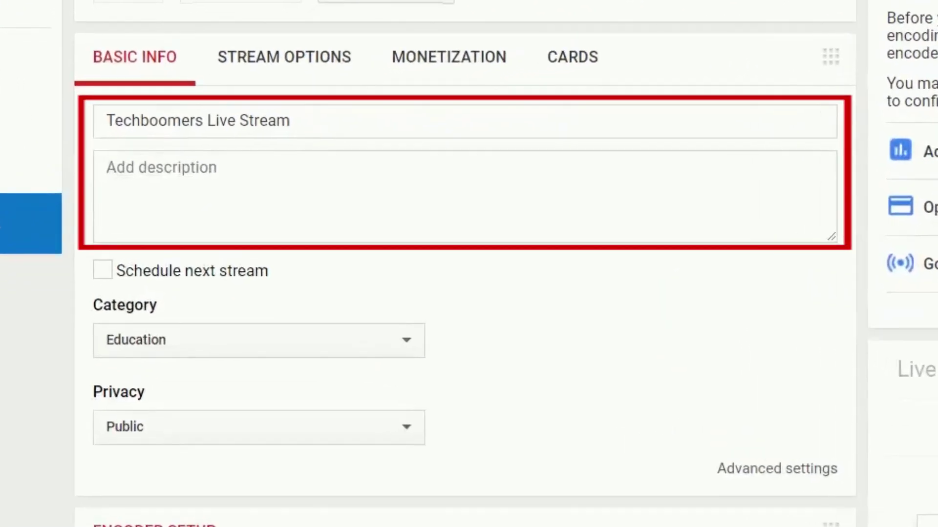
# - Enter a stream description, set privacy to Unlisted, and copy the stream key
pyautogui.click(163, 199)
pyautogui.write('Live strean')
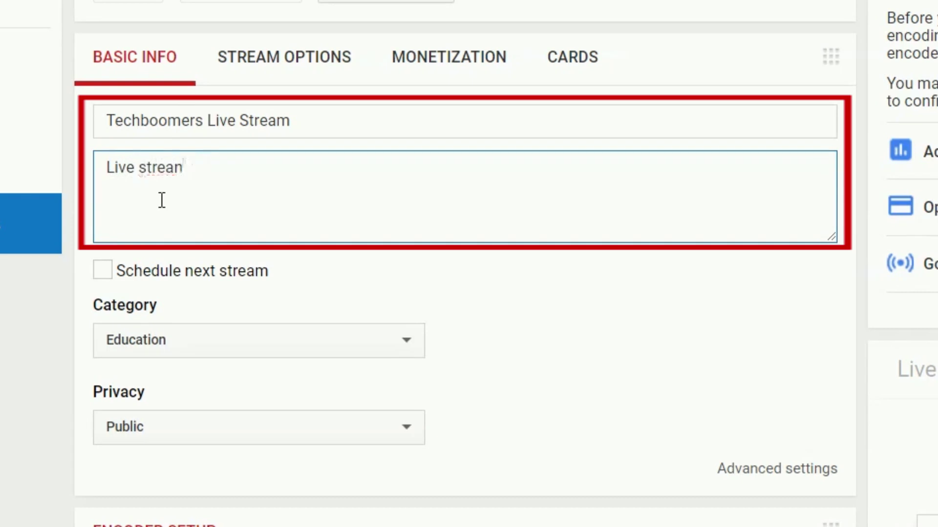
pyautogui.press('BackSpace')
pyautogui.write('m with techboomers.com')
pyautogui.click(23, 384)
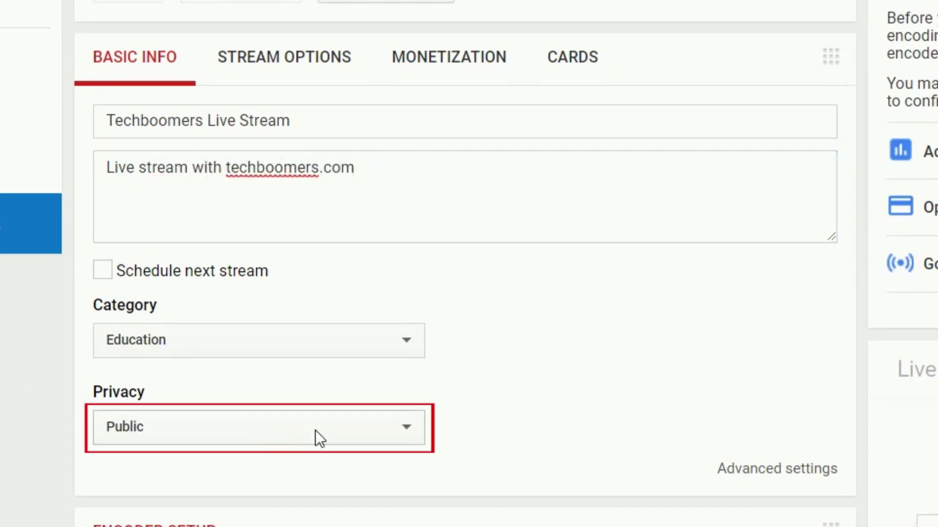
pyautogui.click(315, 430)
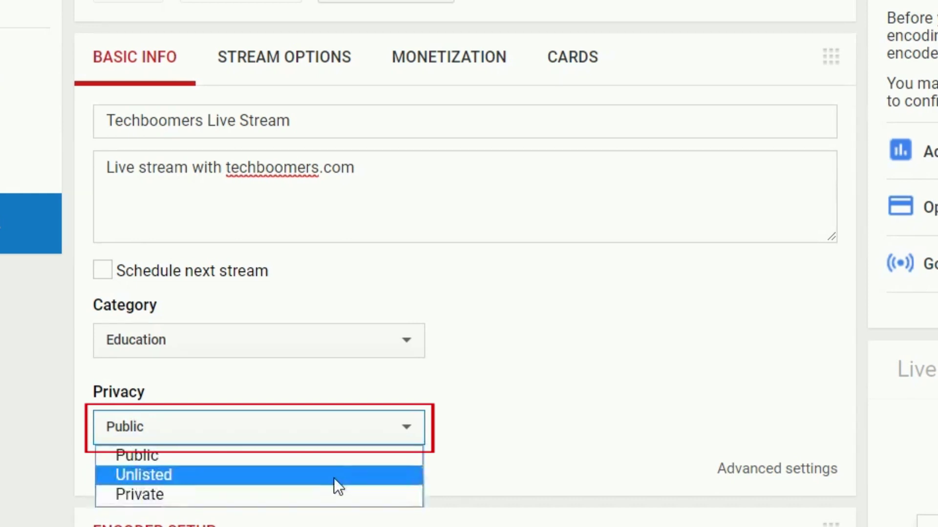
pyautogui.click(334, 477)
pyautogui.scroll(-3, 863, 344)
pyautogui.scroll(-5, 863, 344)
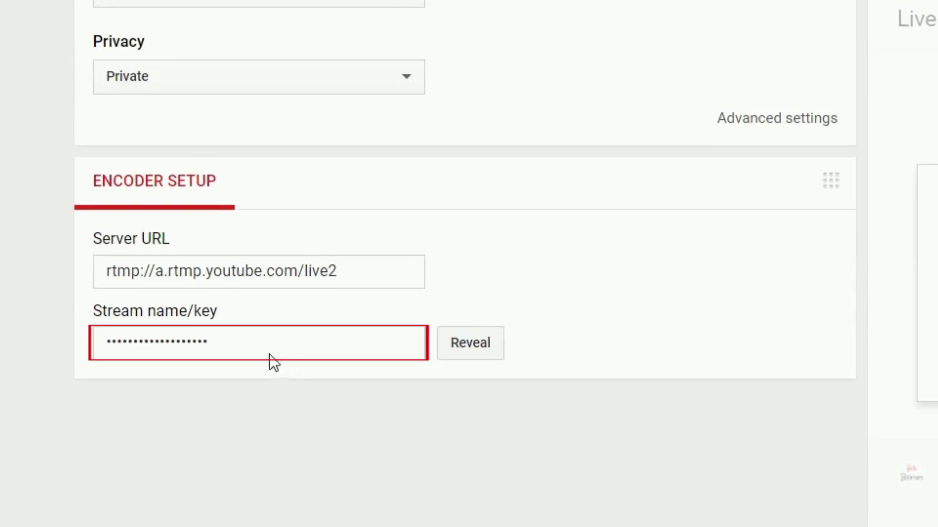
pyautogui.doubleClick(247, 343)
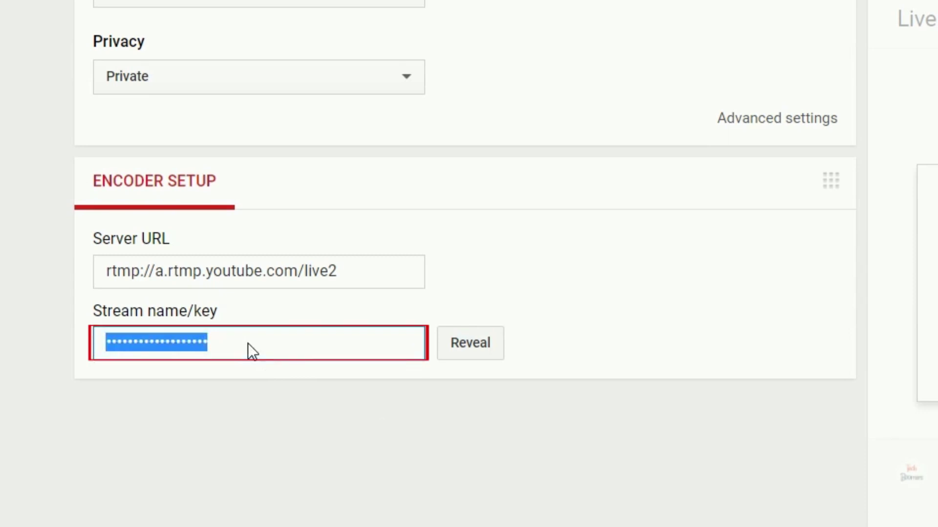
pyautogui.click(378, 436)
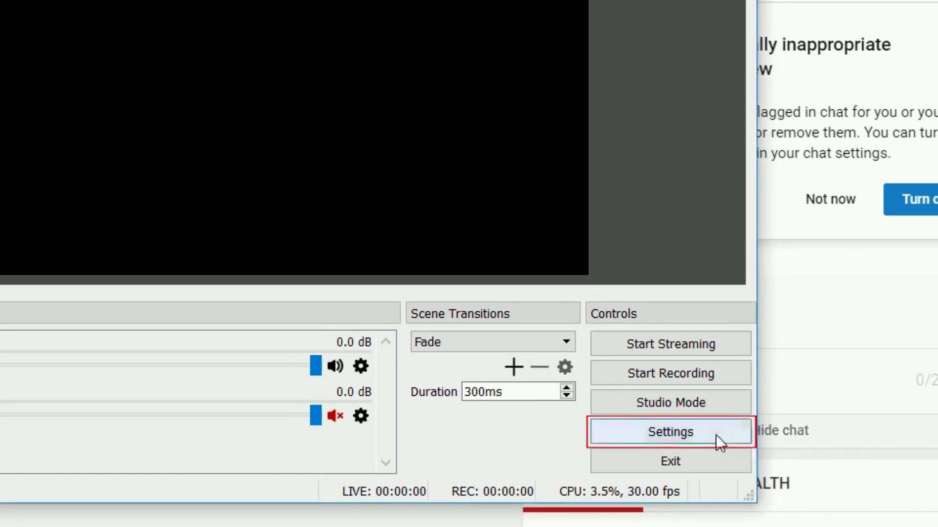
# - Paste the copied key into OBS Stream settings, save them, and mute the first audio source
pyautogui.click(670, 432)
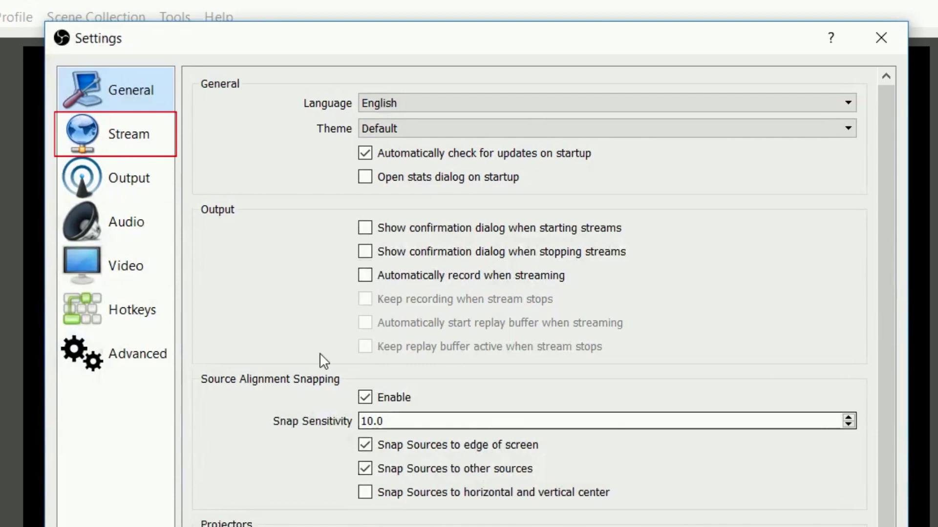
pyautogui.click(131, 137)
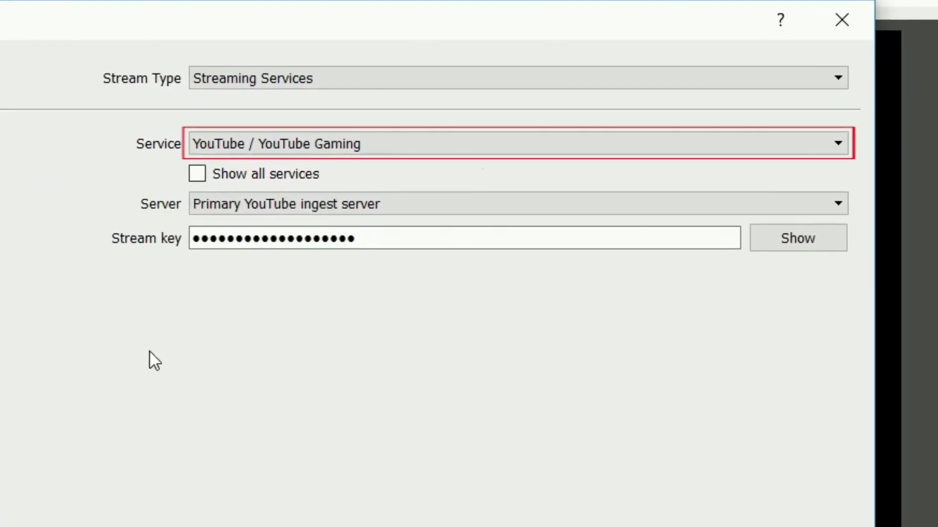
pyautogui.click(560, 236)
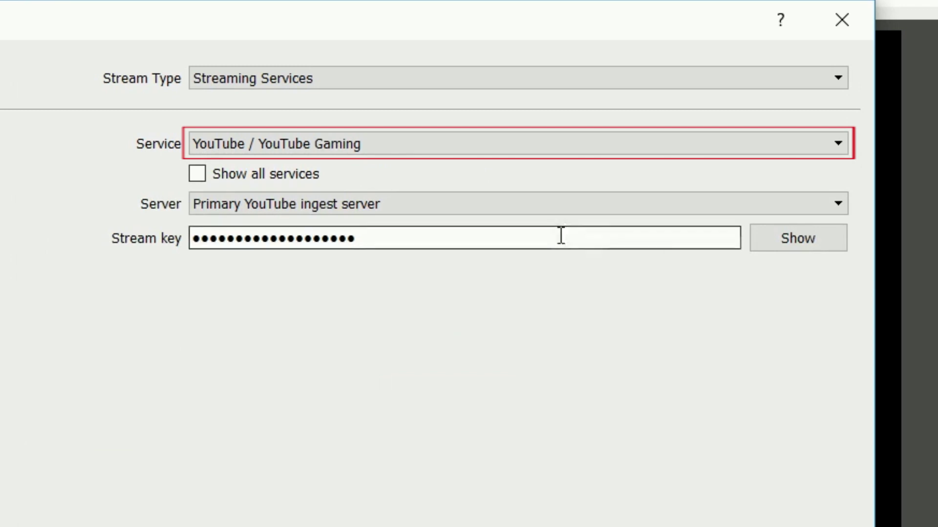
pyautogui.hotkey('ctrl', 'a')
pyautogui.press('Delete')
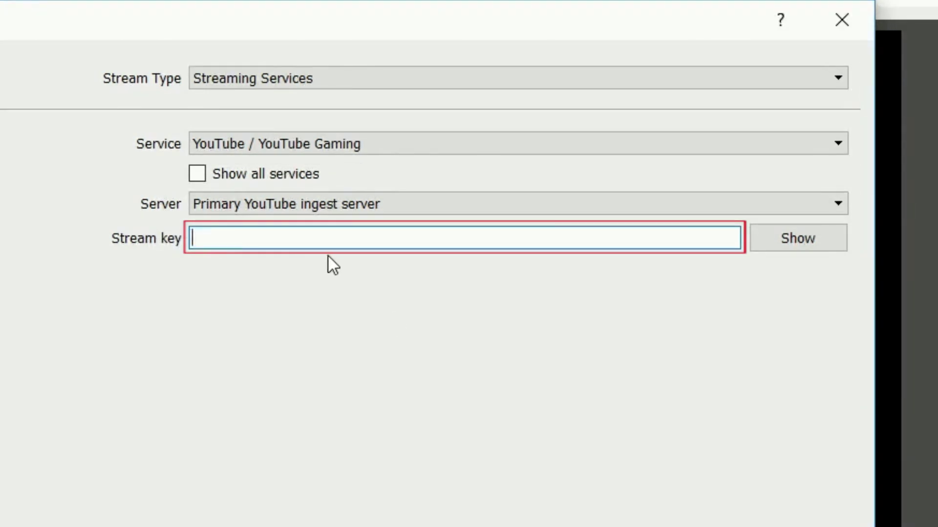
pyautogui.hotkey('ctrl', 'v')
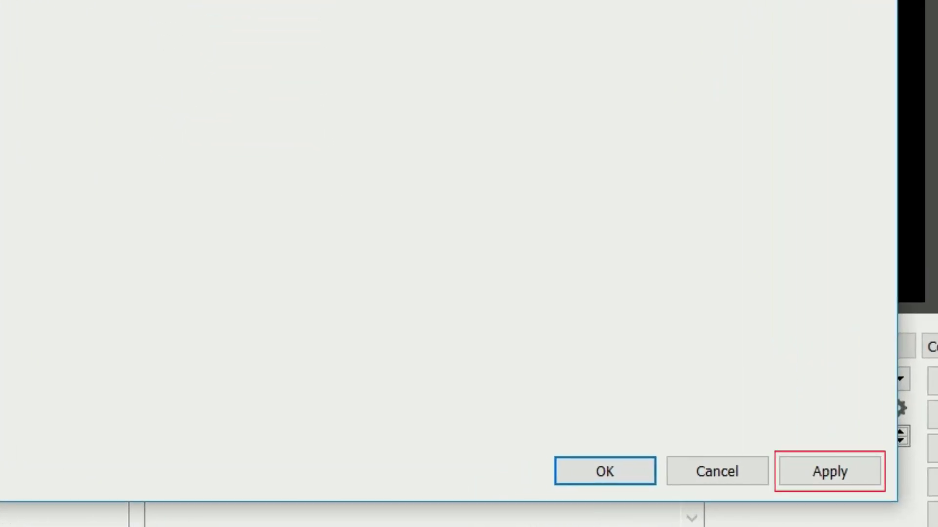
pyautogui.click(857, 471)
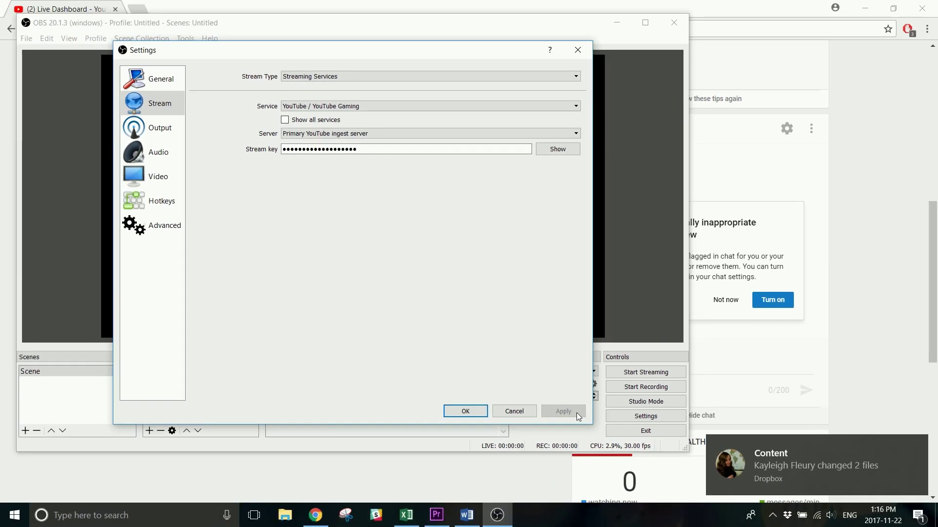
pyautogui.click(489, 422)
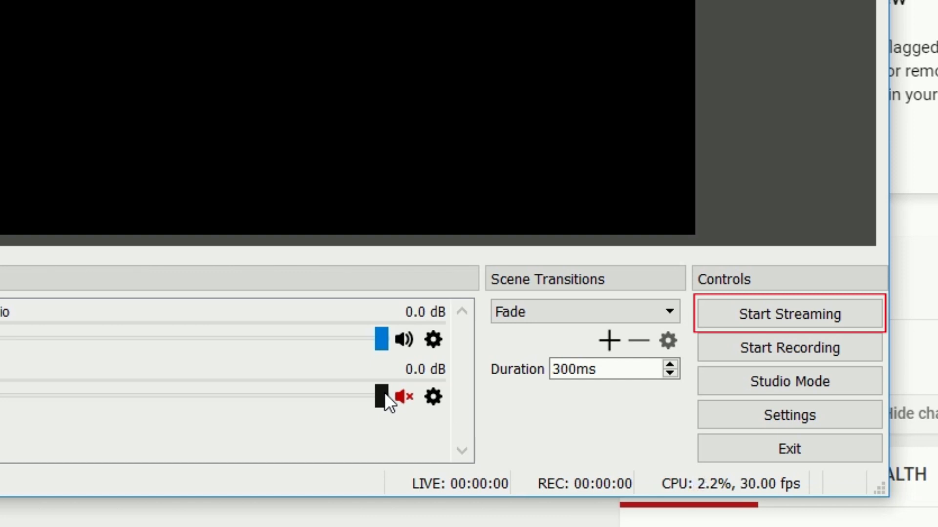
pyautogui.click(404, 340)
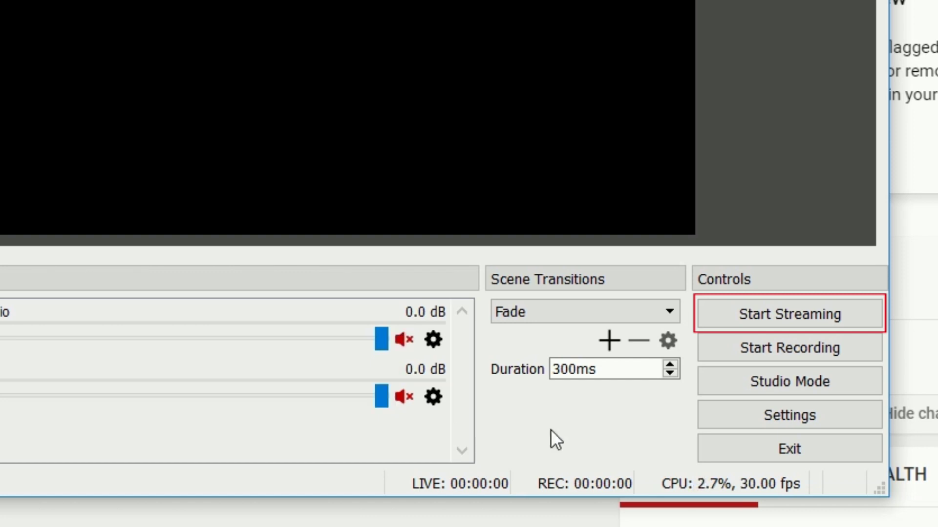
# - Go live from OBS and post 'Hope you're enjoying our live stream!' in live chat
pyautogui.click(847, 316)
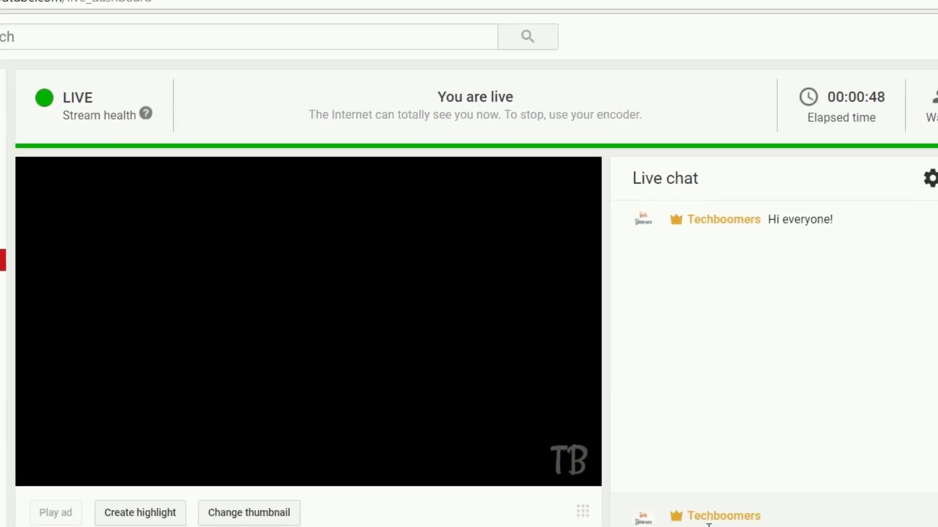
pyautogui.write("'re enjoying our live")
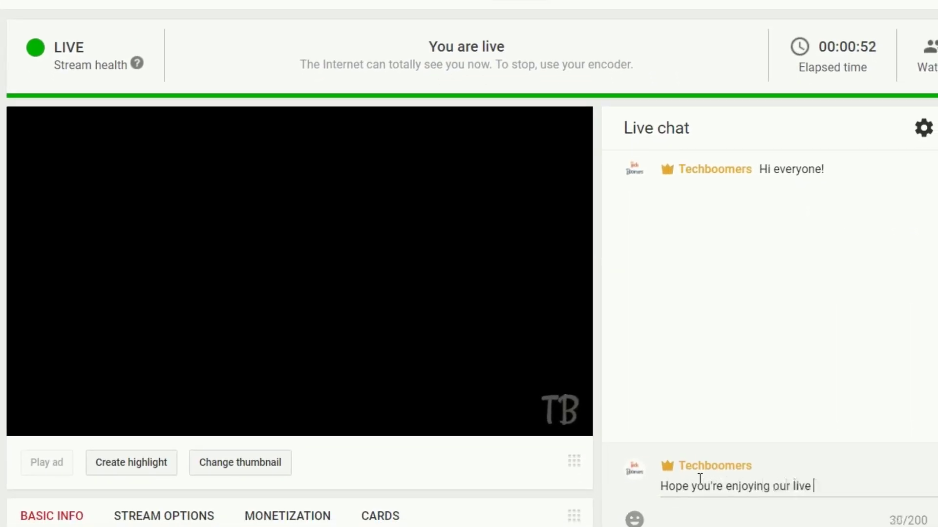
pyautogui.write(' stream!')
pyautogui.press('Return')
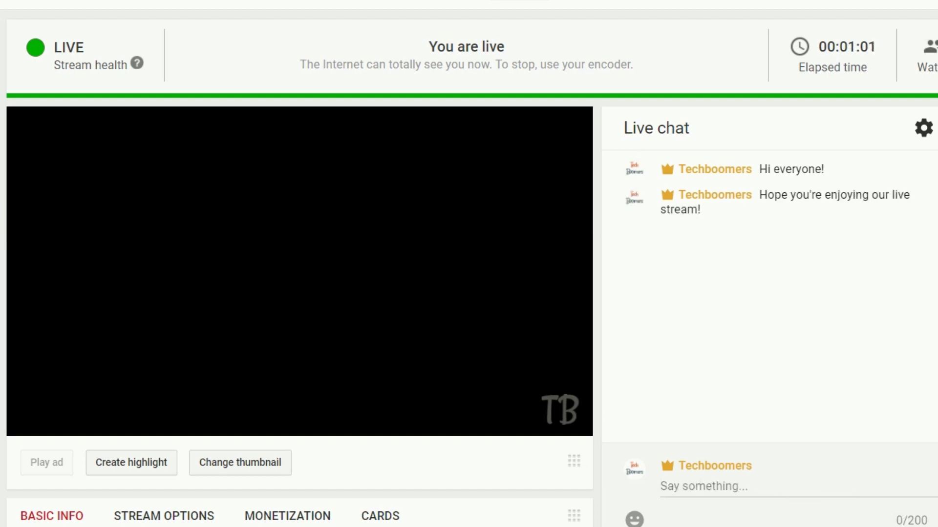
# - Switch back to OBS Studio and end the YouTube broadcast
pyautogui.click(477, 522)
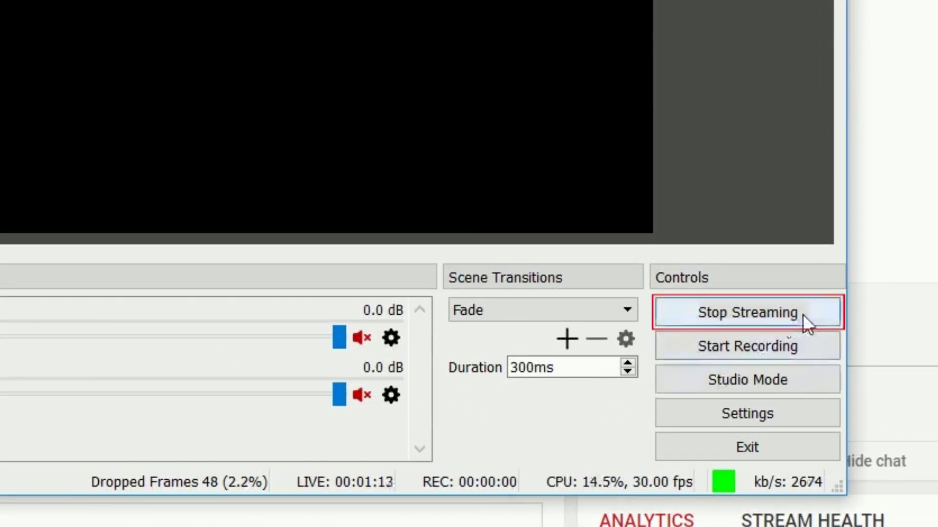
pyautogui.click(798, 314)
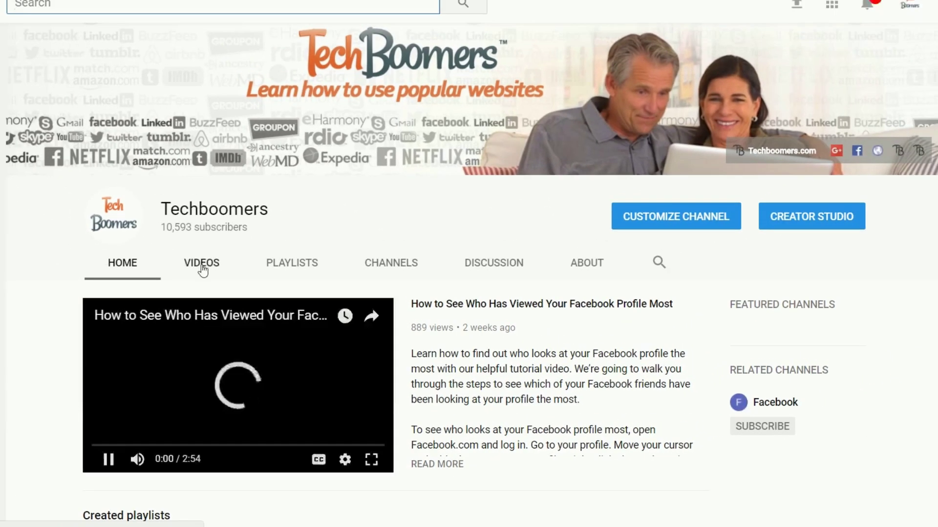
pyautogui.scroll(-3, 204, 271)
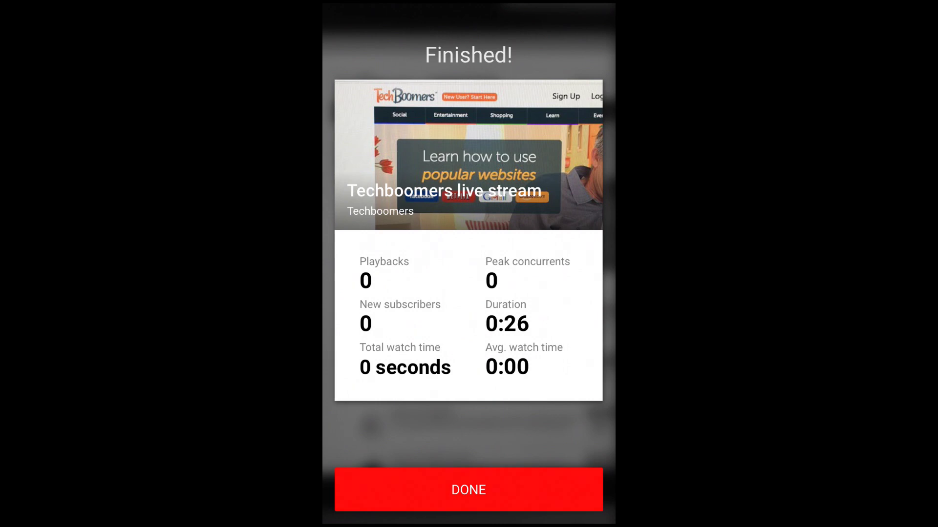
# - Dismiss the Finished summary of the 0:26 mobile live stream
pyautogui.click(469, 490)
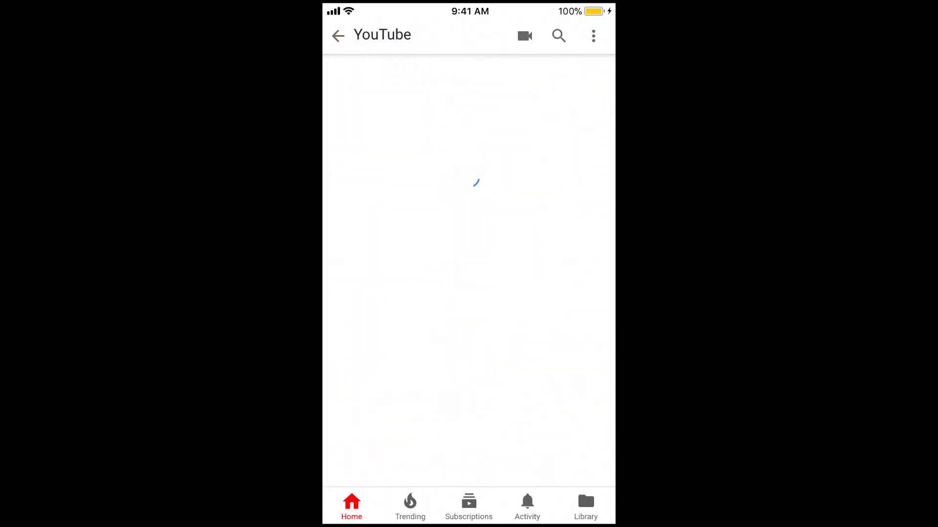